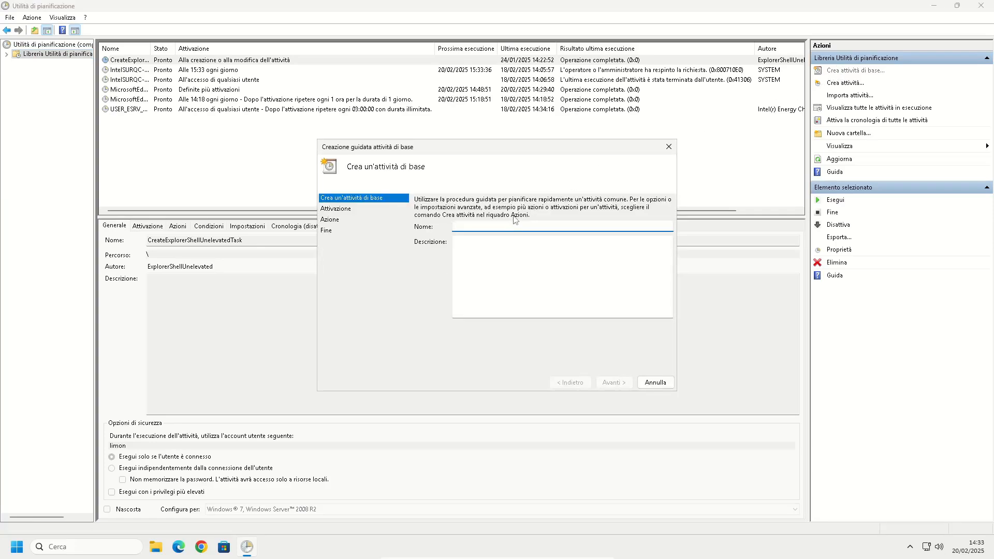
# Name the new basic task "prova" and give it the description "descrizione attività"
pyautogui.write('prova')
pyautogui.press('Tab')
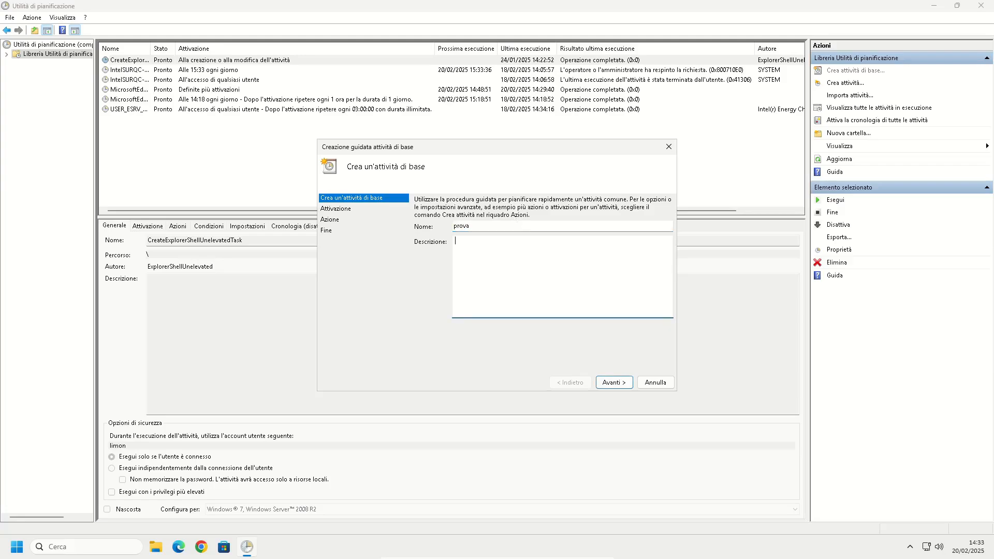
pyautogui.write('descrizione attività')
pyautogui.click(608, 385)
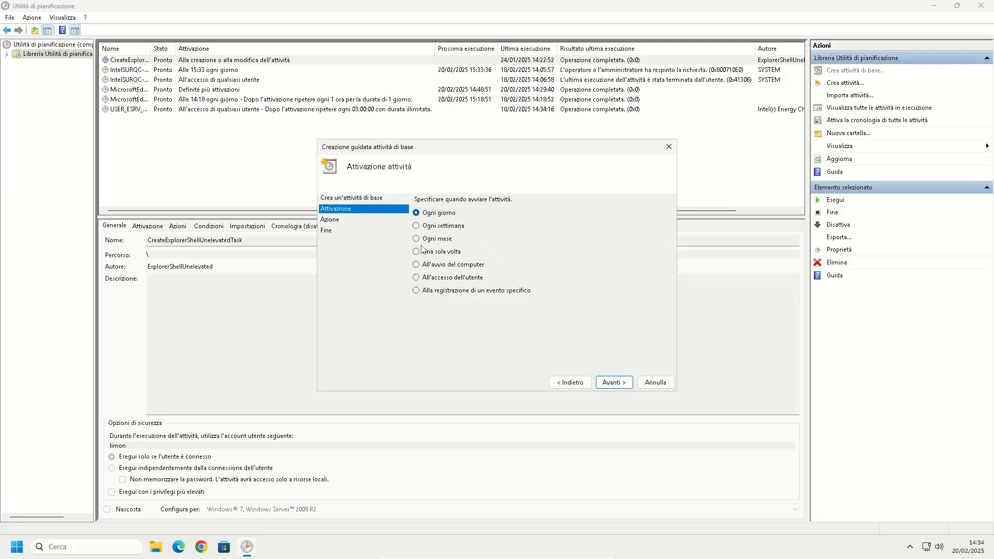
pyautogui.click(417, 291)
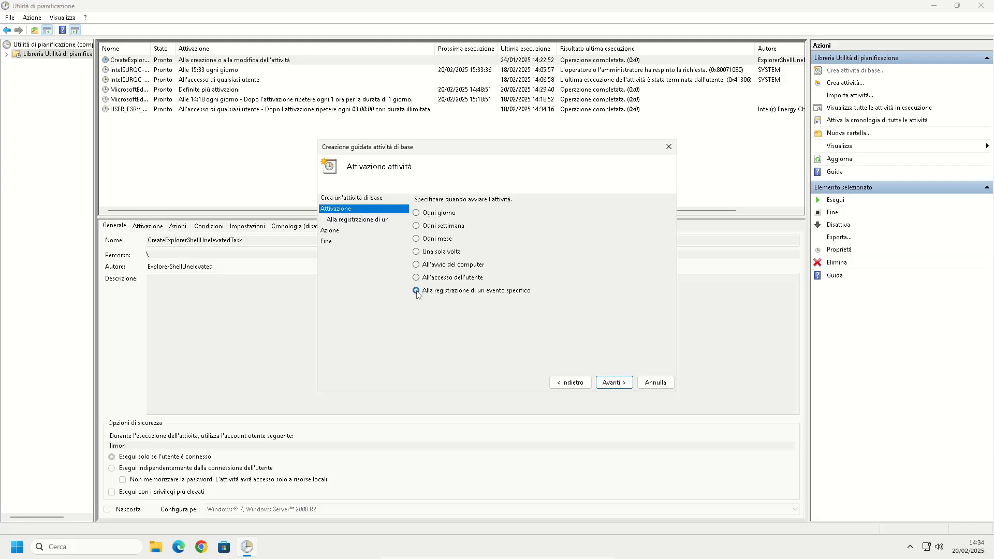
pyautogui.click(614, 382)
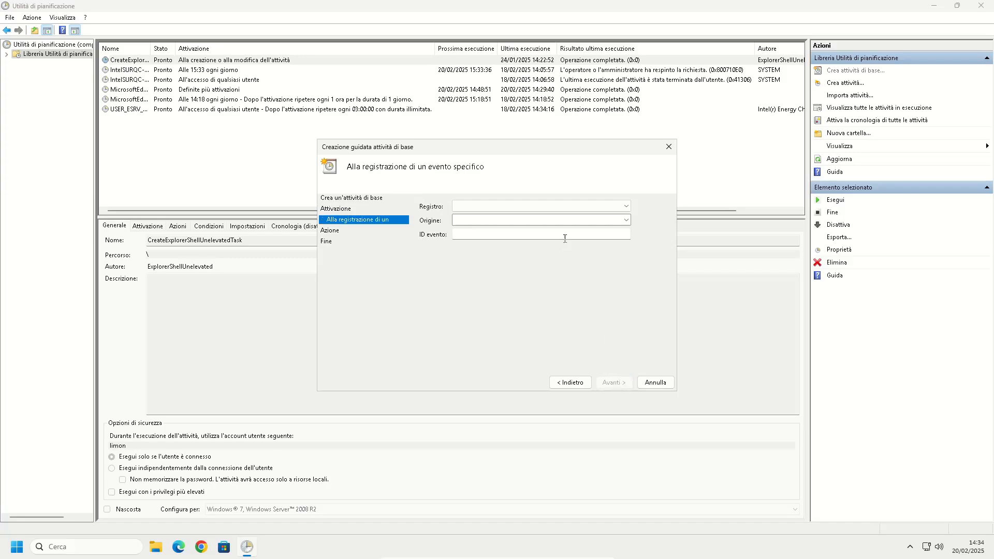
pyautogui.click(566, 210)
pyautogui.click(566, 210)
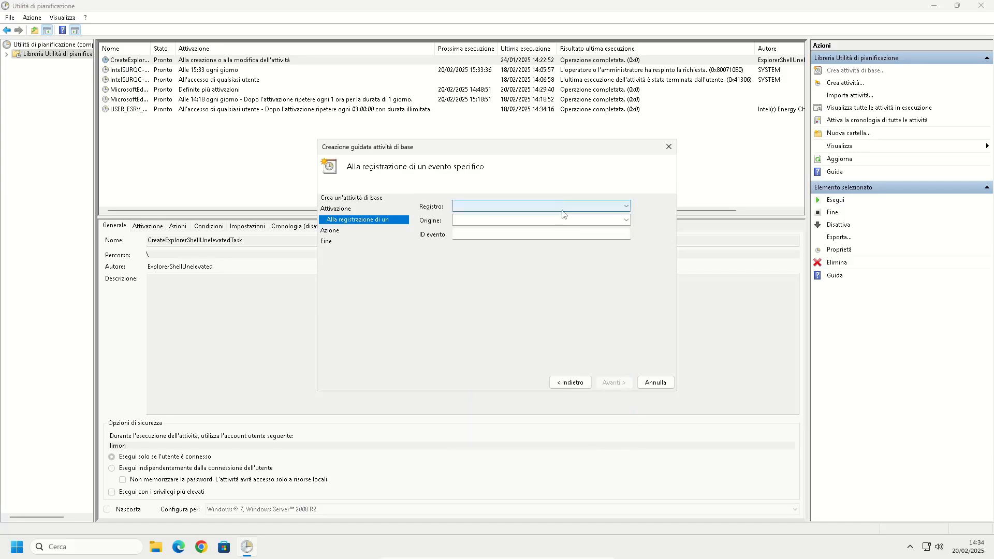
pyautogui.click(555, 221)
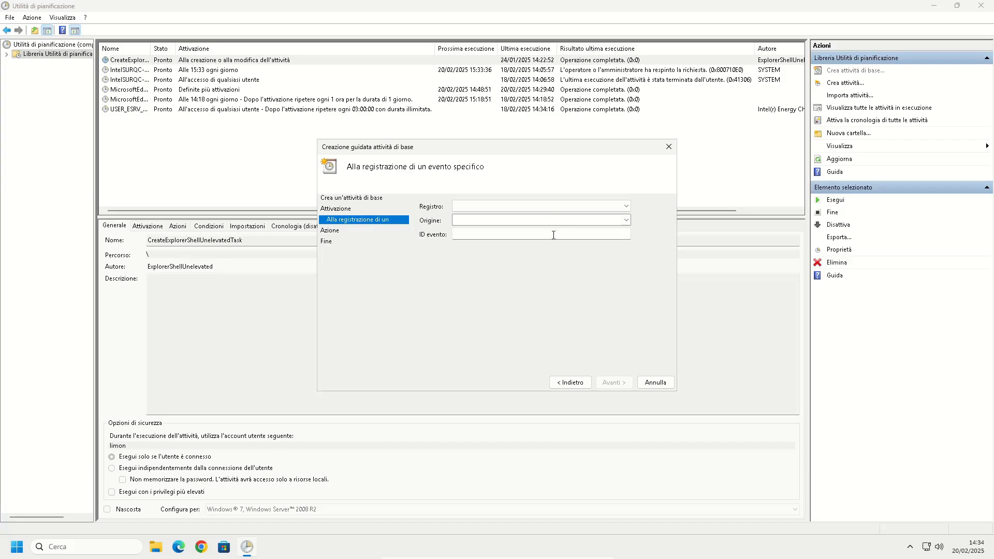
pyautogui.click(572, 384)
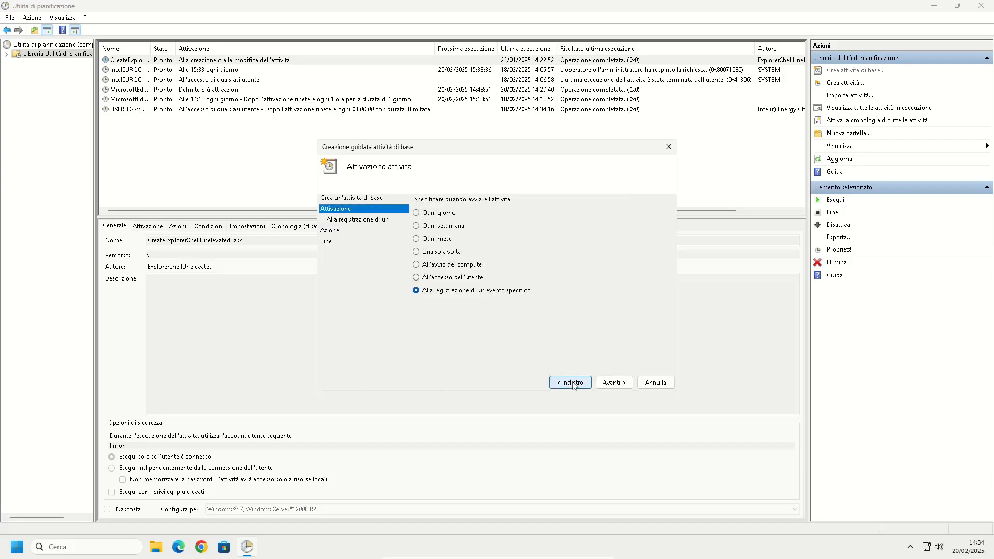
# Schedule the basic task to start every day (Ogni giorno), accepting the default start time and one-day recurrence
pyautogui.click(455, 214)
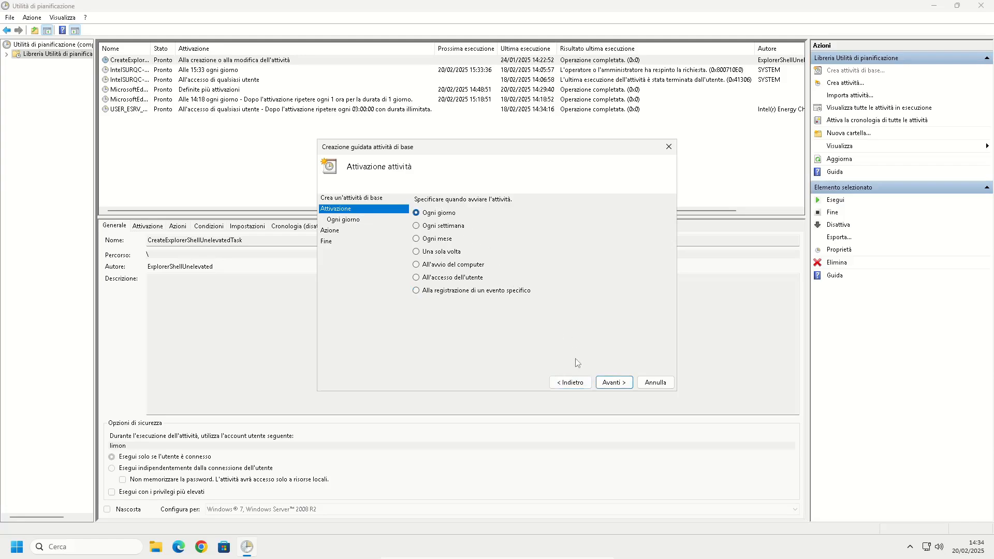
pyautogui.click(613, 383)
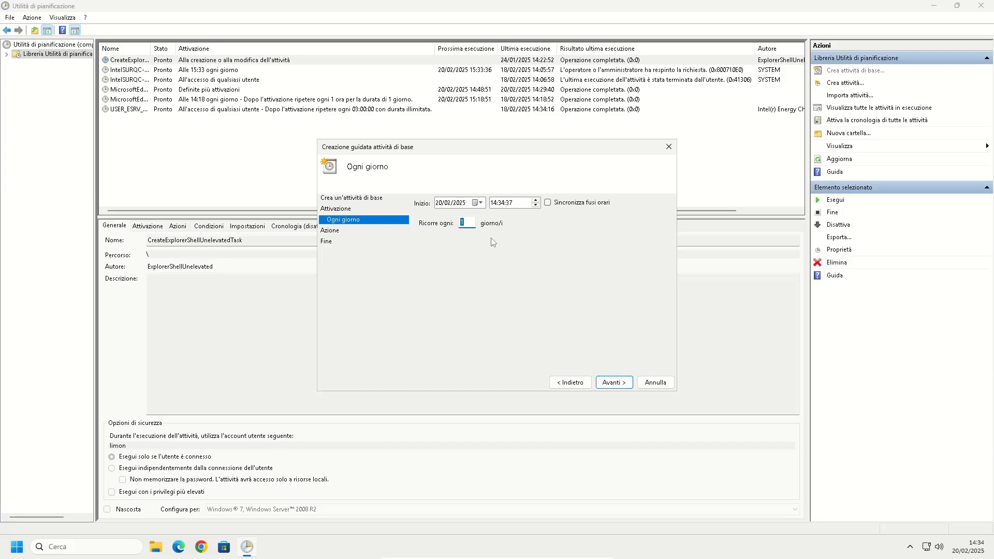
pyautogui.click(612, 384)
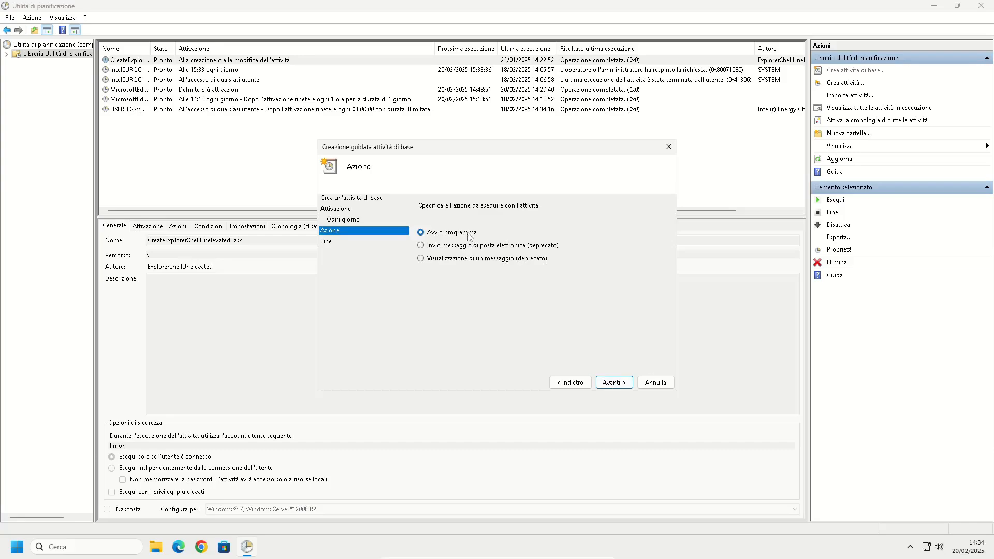
# Set the basic task's action to Avvio programma and choose prova.bat from the Desktop as its script
pyautogui.click(605, 382)
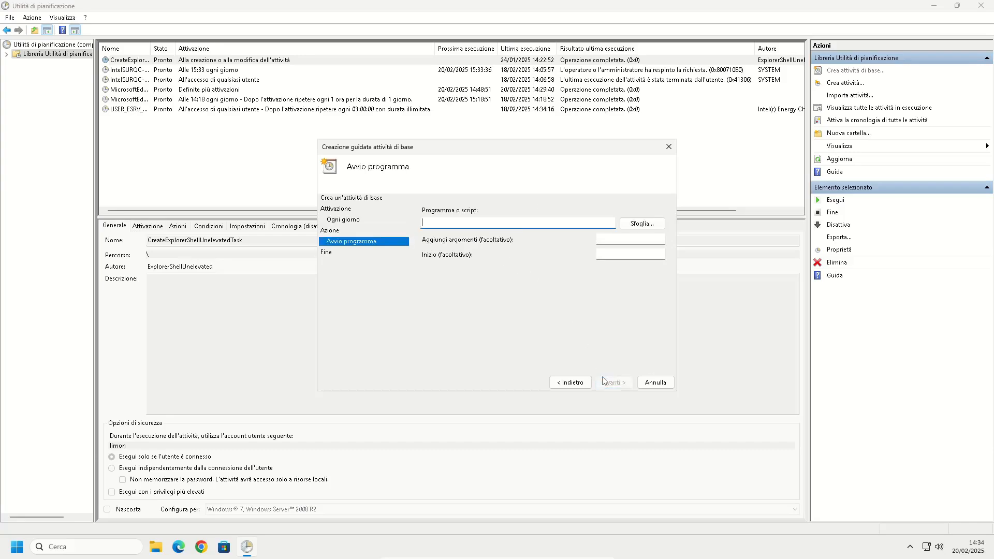
pyautogui.click(634, 227)
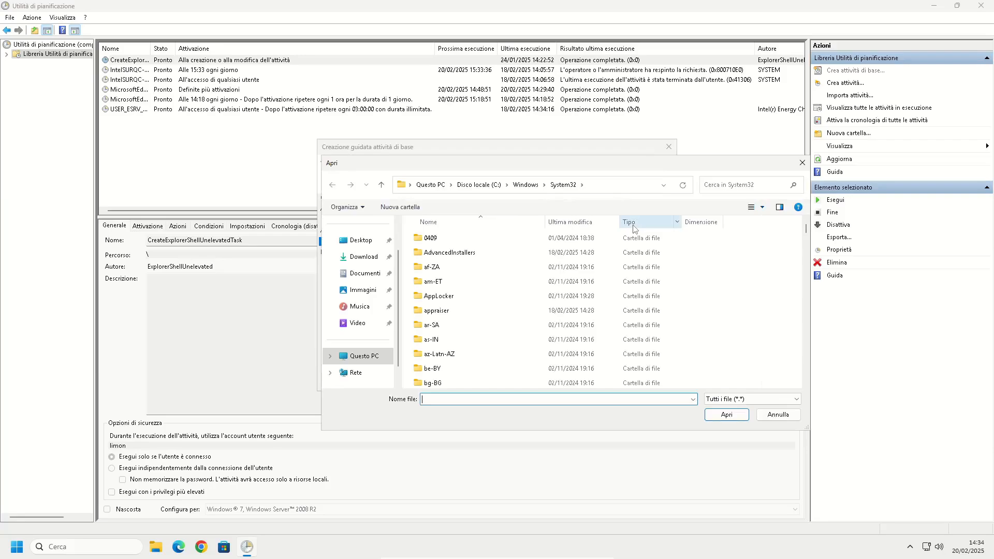
pyautogui.click(375, 244)
pyautogui.doubleClick(443, 239)
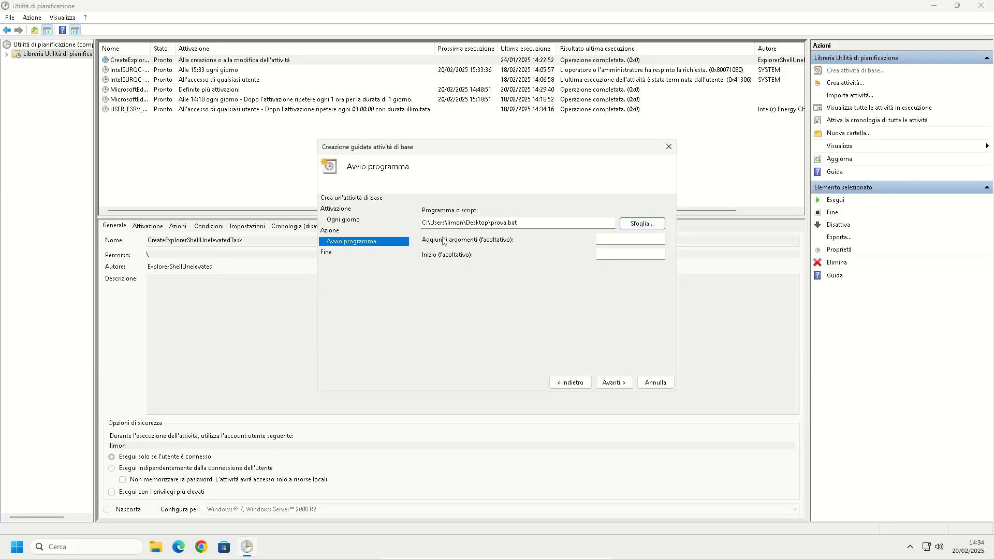
# Leave the optional arguments and start folder empty and finish creating the basic task
pyautogui.click(612, 238)
pyautogui.press('Tab')
pyautogui.click(614, 383)
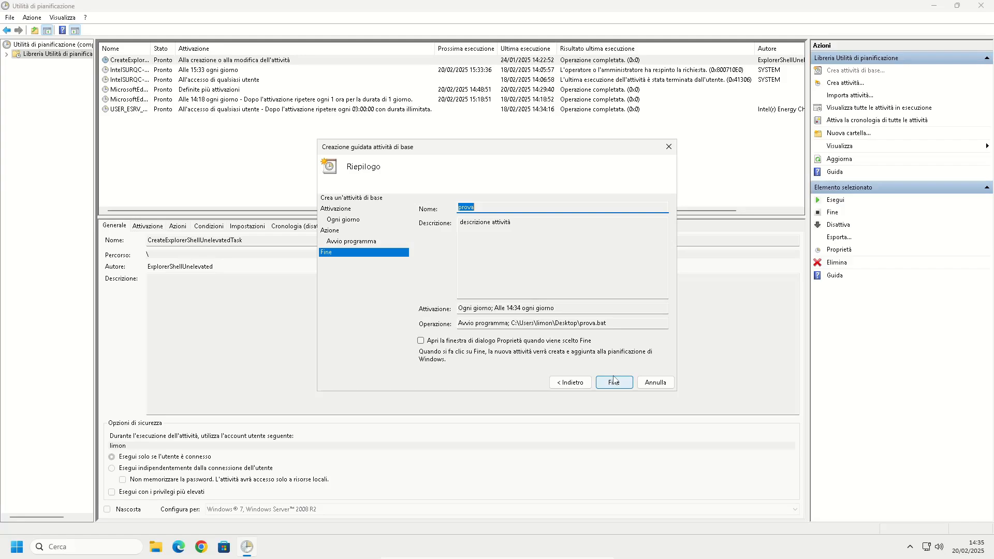
pyautogui.click(612, 388)
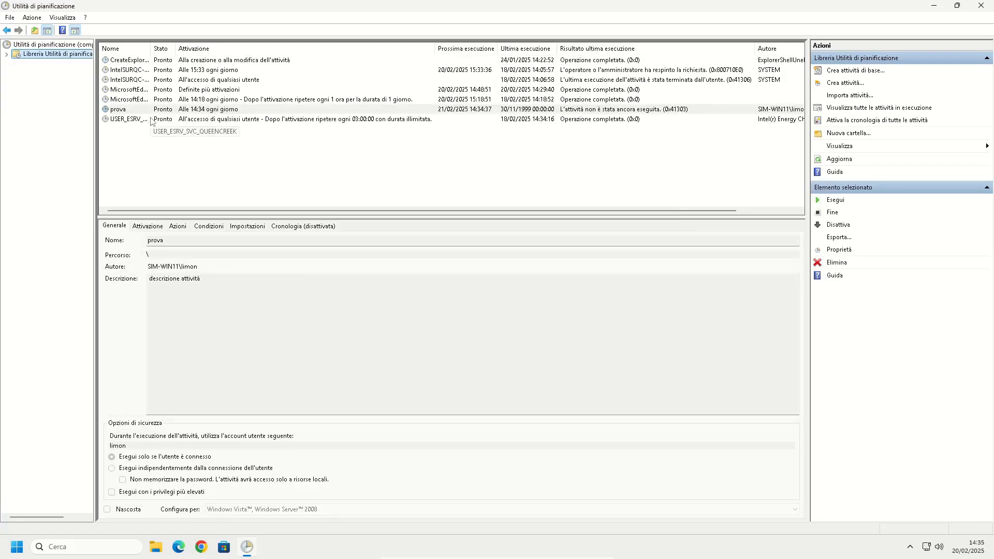
# Delete the "prova" task from the task library
pyautogui.rightClick(189, 112)
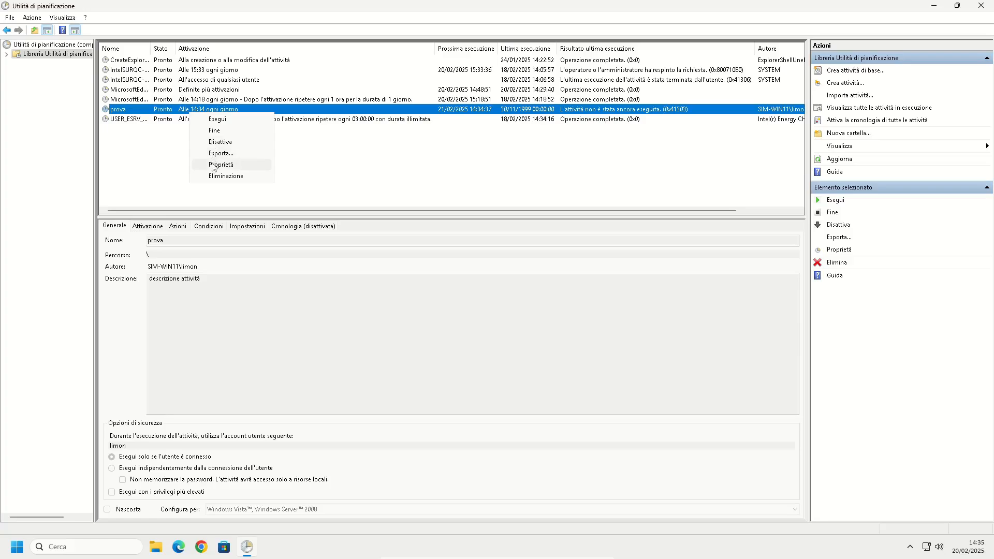
pyautogui.click(219, 177)
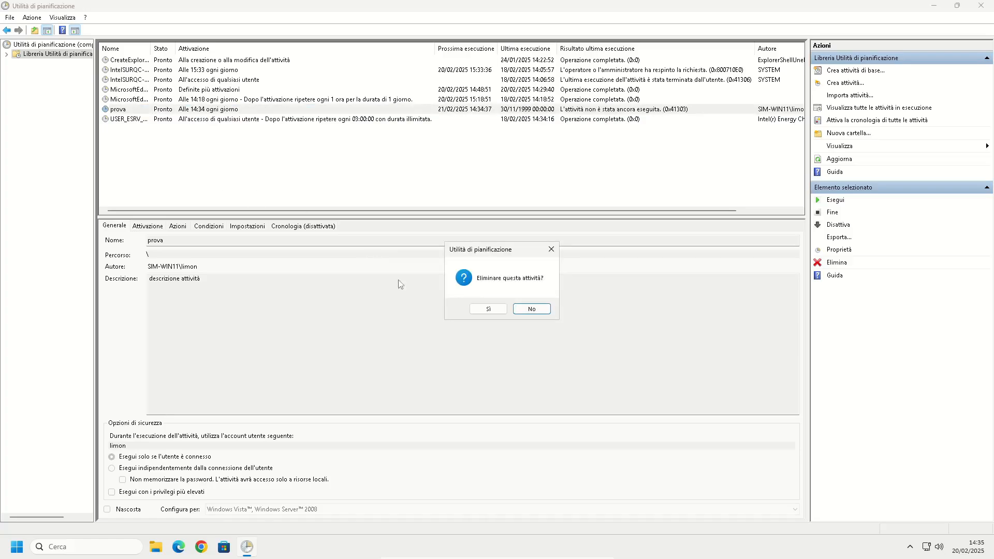
pyautogui.click(482, 309)
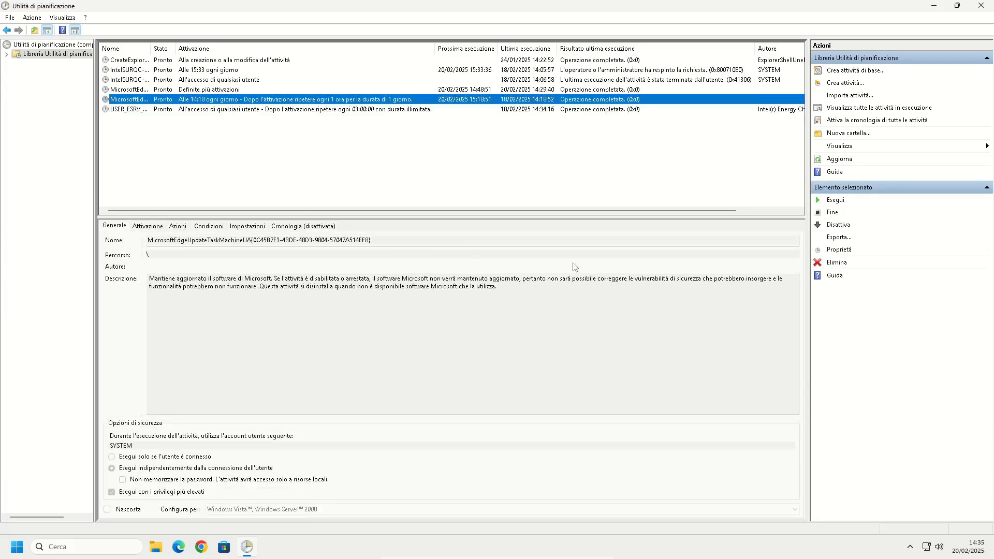
# Start a new advanced task named "prova" with the description "descrizione attività"
pyautogui.click(843, 84)
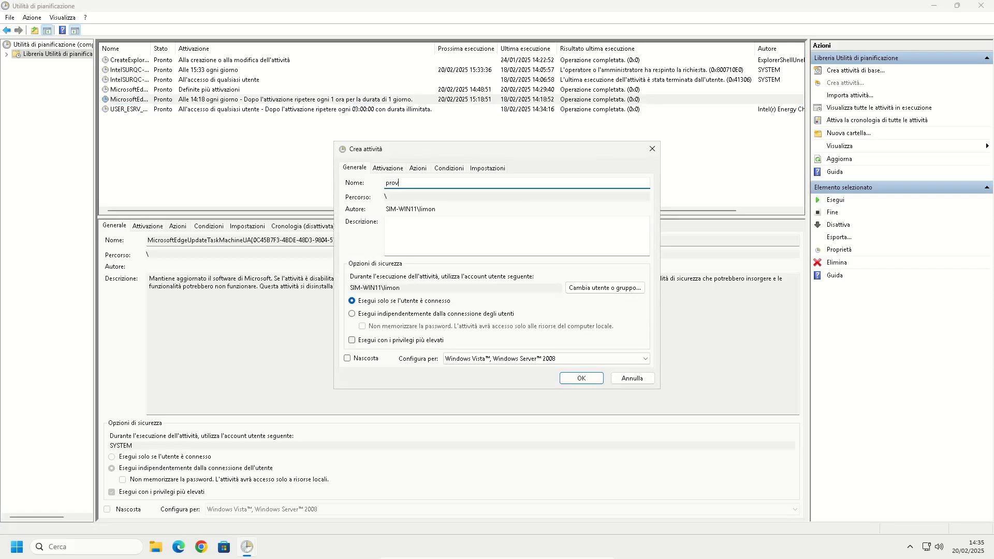
pyautogui.click(387, 221)
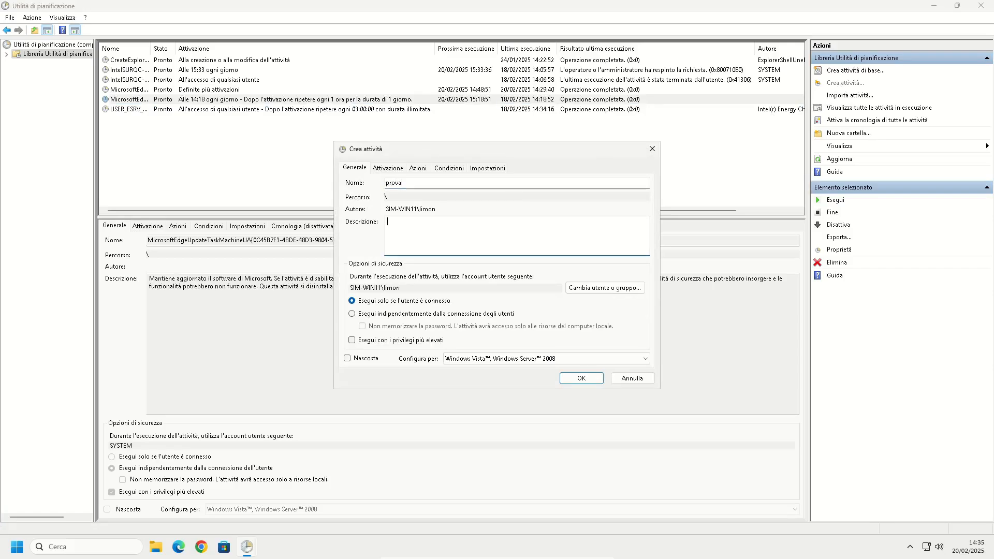
pyautogui.write('descrizione attivitòà')
# Set the task to run whether or not users are logged on, leaving the highest-privileges option off
pyautogui.click(424, 317)
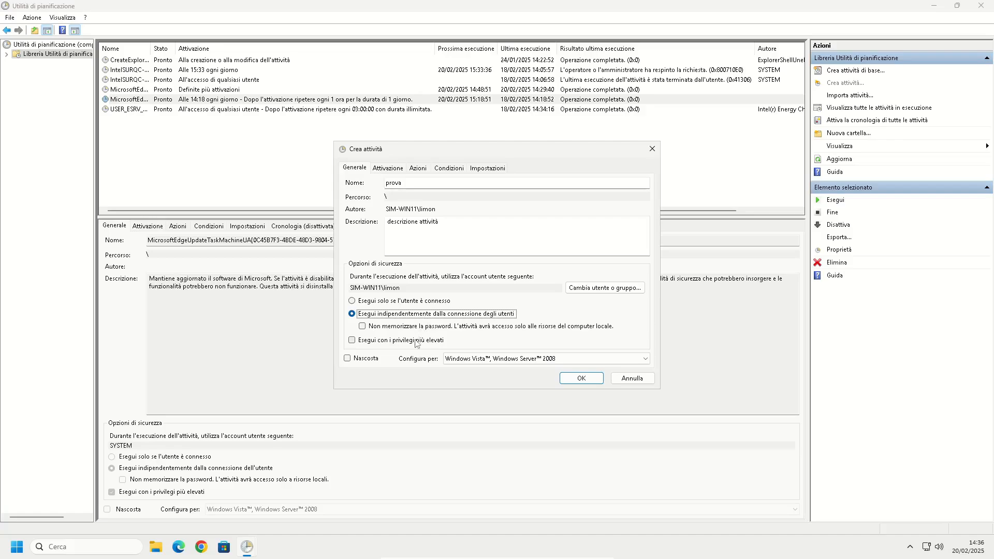
pyautogui.click(417, 341)
pyautogui.click(417, 342)
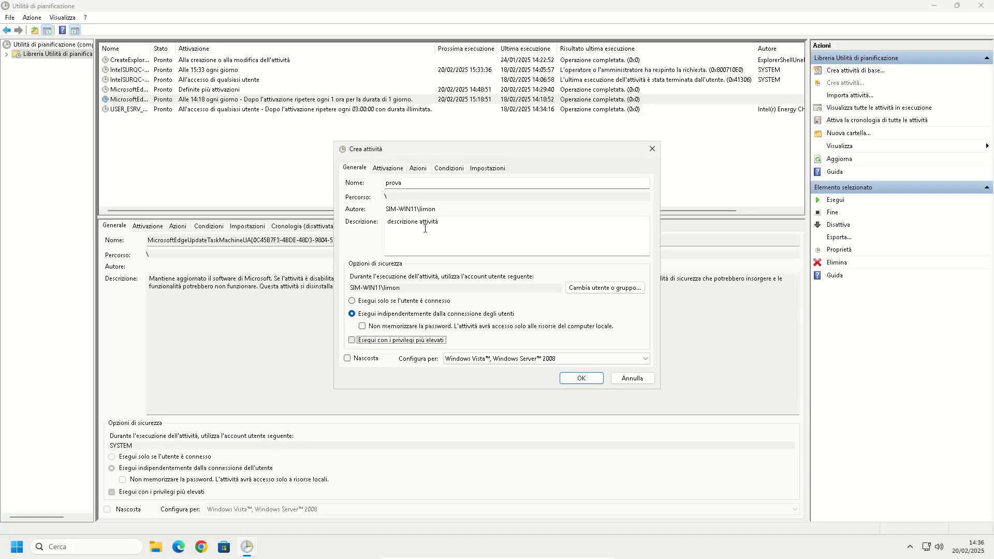
# Add a new trigger that starts the task at system startup (All'avvio), with the default advanced settings
pyautogui.click(384, 168)
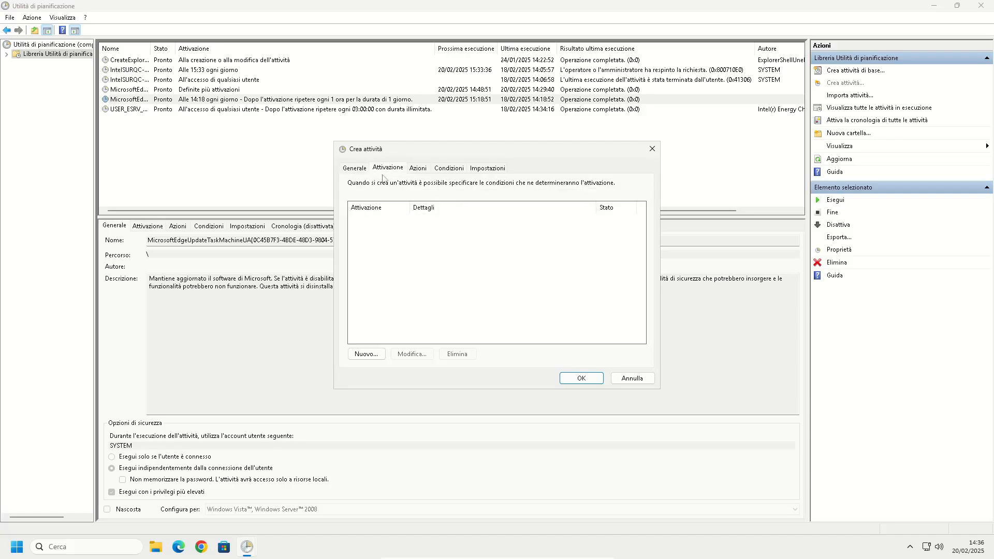
pyautogui.click(366, 354)
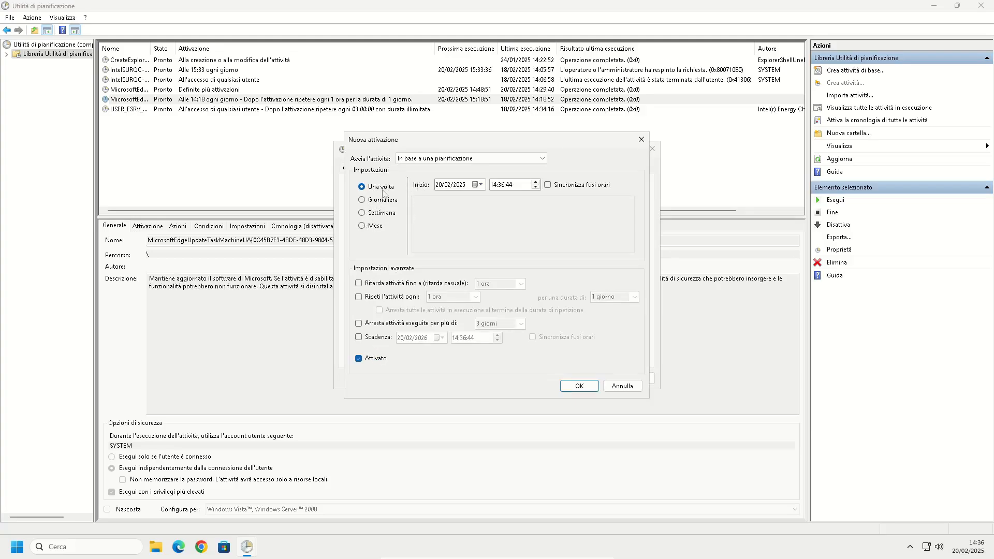
pyautogui.click(420, 158)
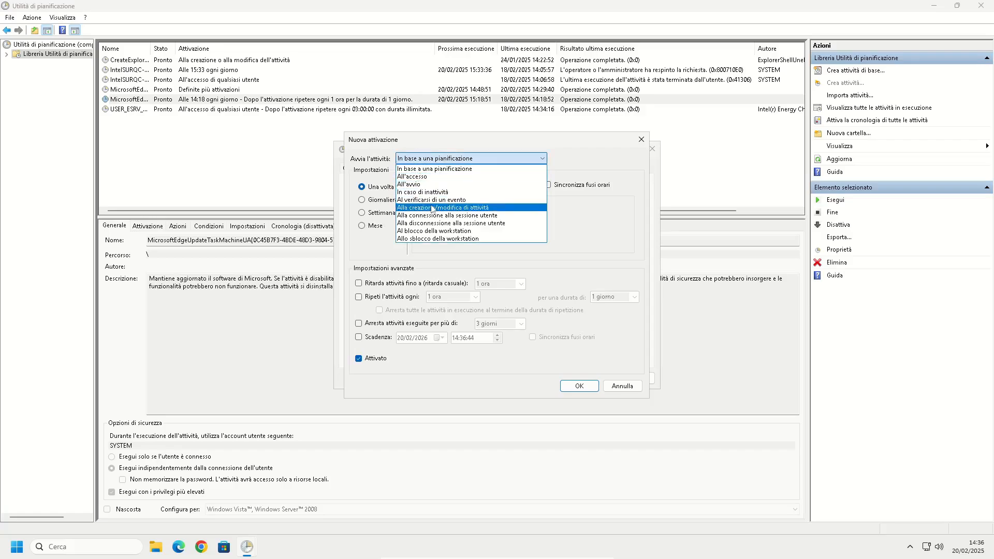
pyautogui.click(430, 176)
pyautogui.click(430, 158)
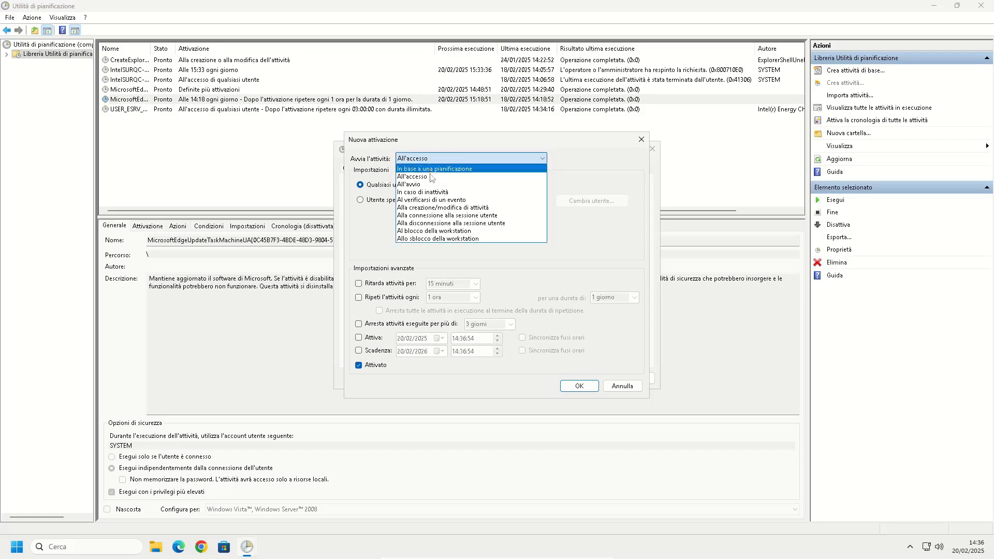
pyautogui.click(429, 185)
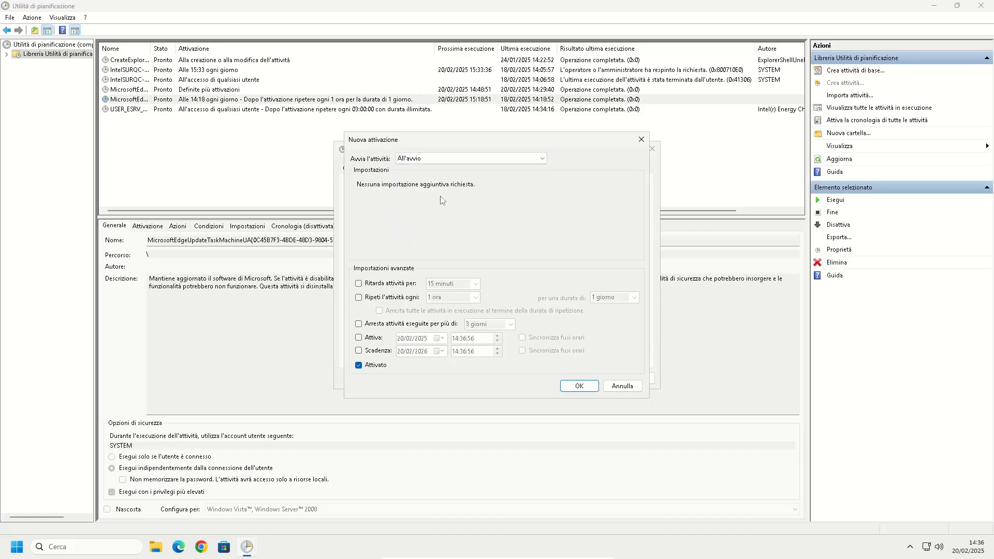
pyautogui.click(458, 158)
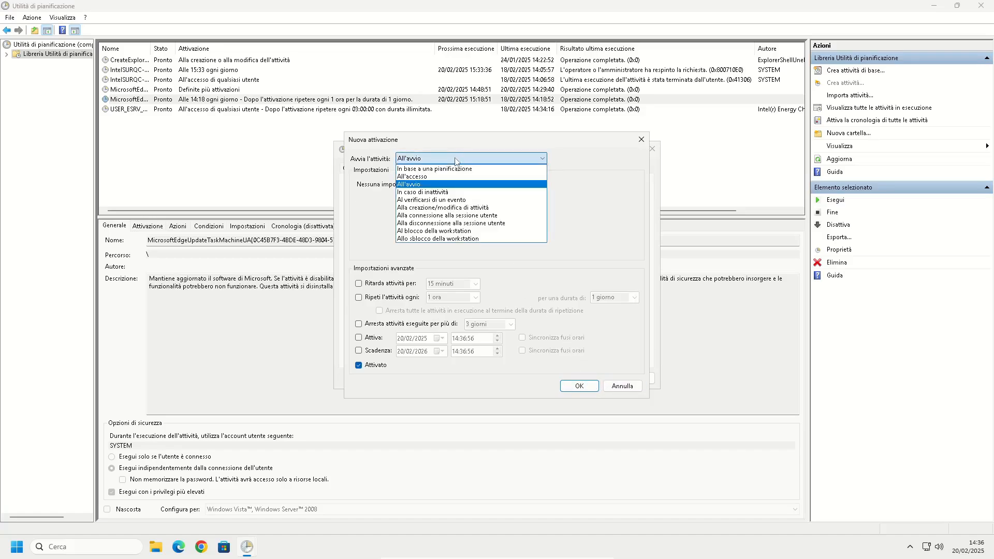
pyautogui.click(450, 184)
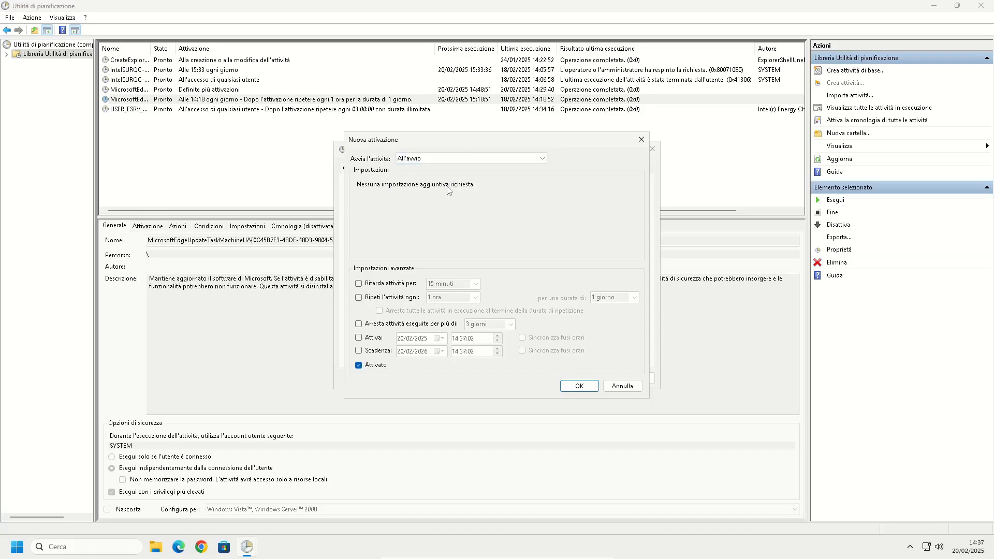
pyautogui.click(580, 387)
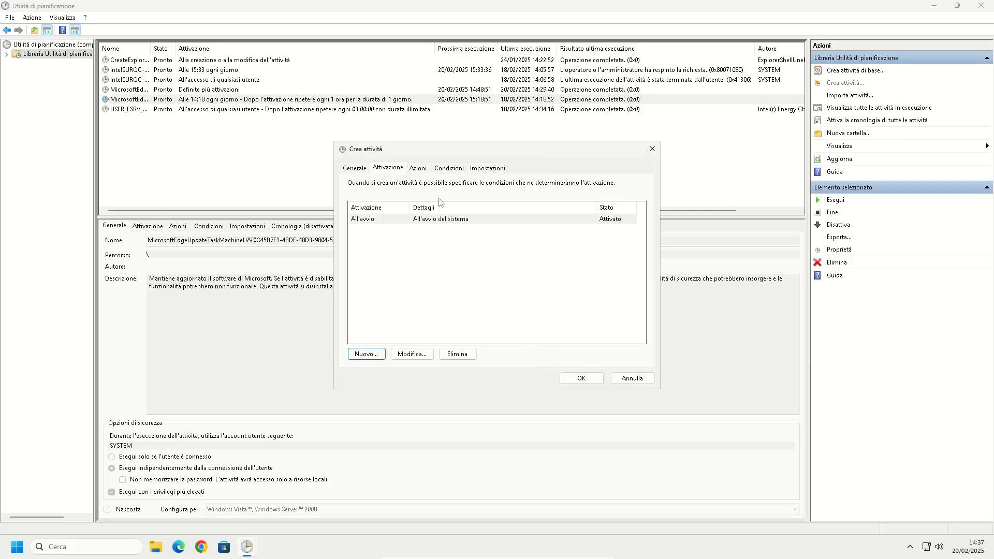
# Add a new action that starts a program (Avvio programma), choosing prova.bat from the Desktop as the script
pyautogui.click(418, 168)
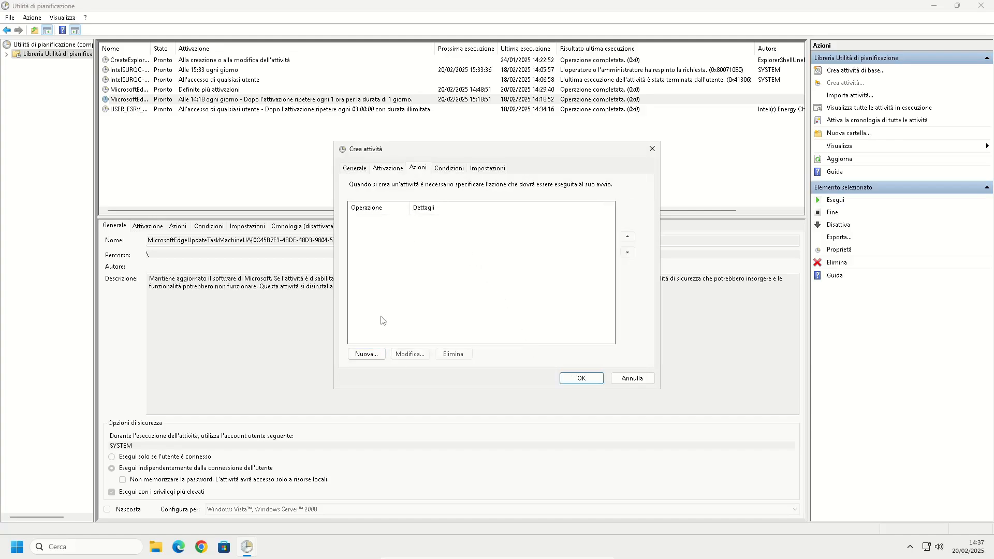
pyautogui.click(374, 356)
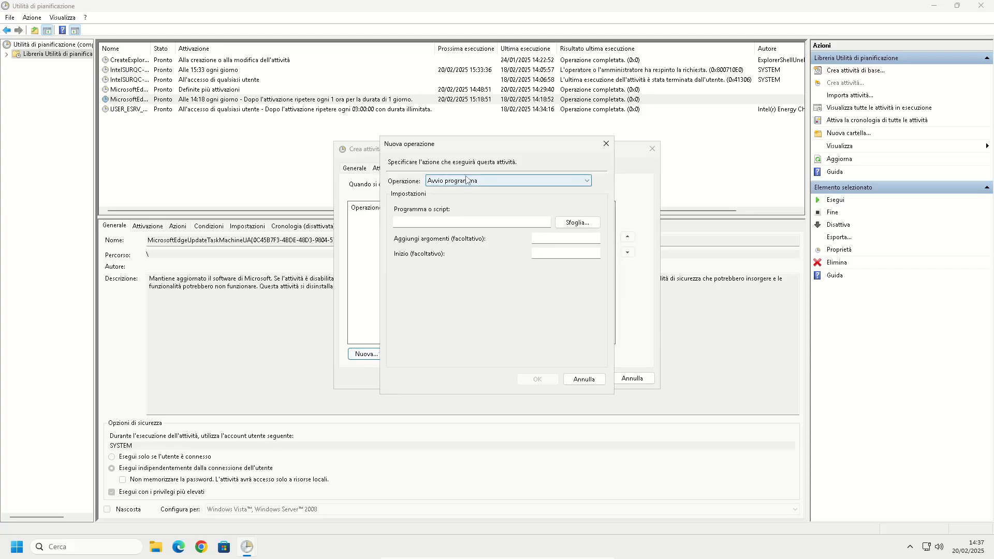
pyautogui.click(466, 179)
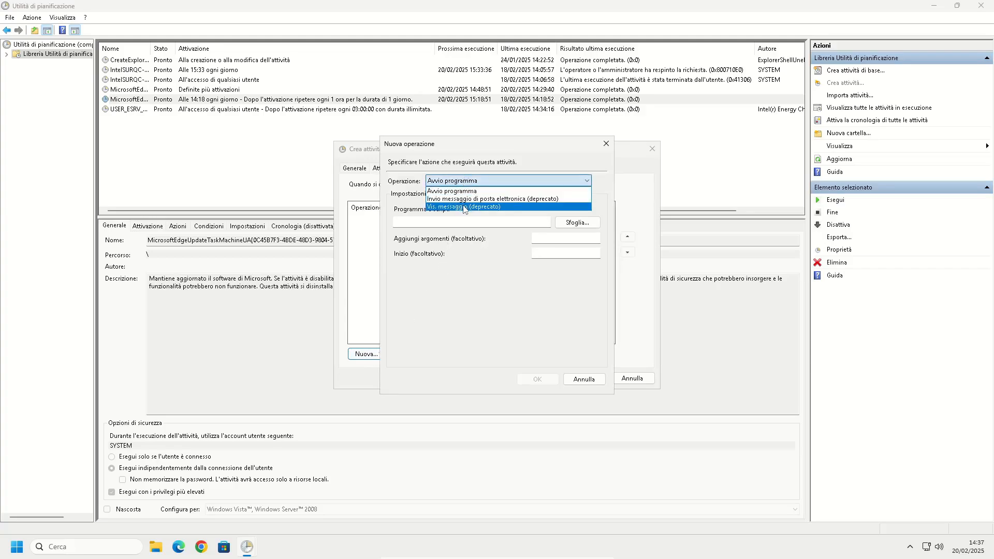
pyautogui.click(482, 184)
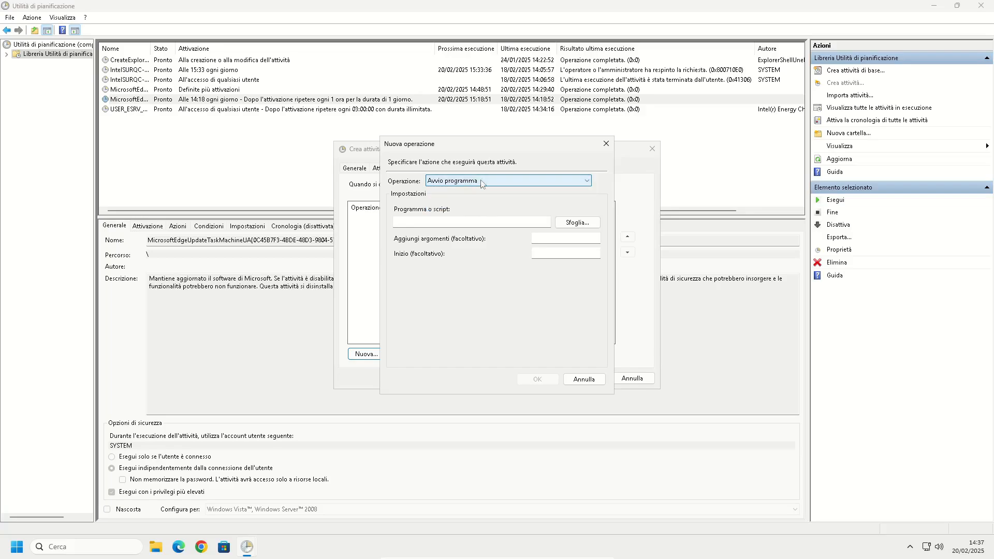
pyautogui.click(576, 222)
pyautogui.doubleClick(513, 234)
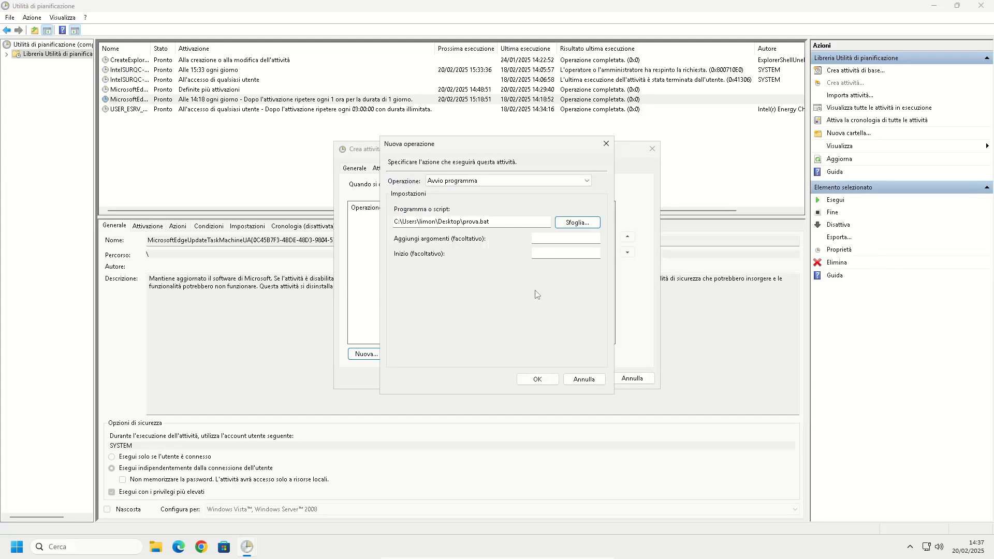
pyautogui.click(534, 379)
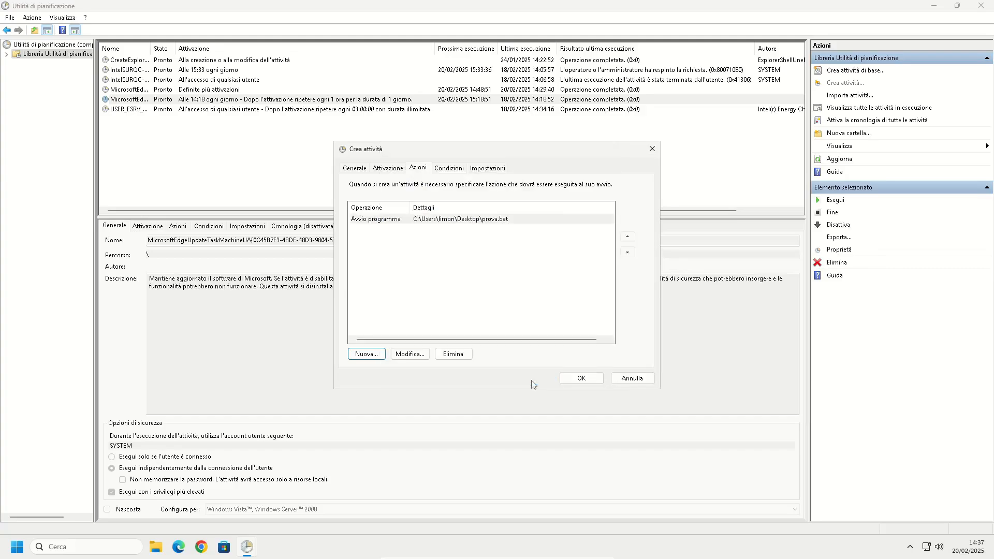
# Review the task's conditions and additional settings, including the rule options for an already running instance, keeping the defaults
pyautogui.click(448, 170)
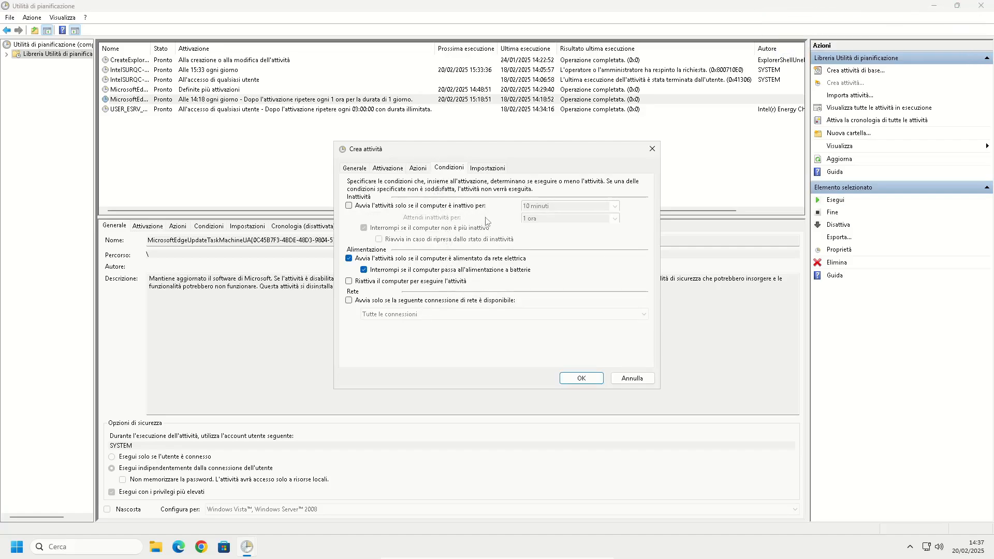
pyautogui.click(487, 168)
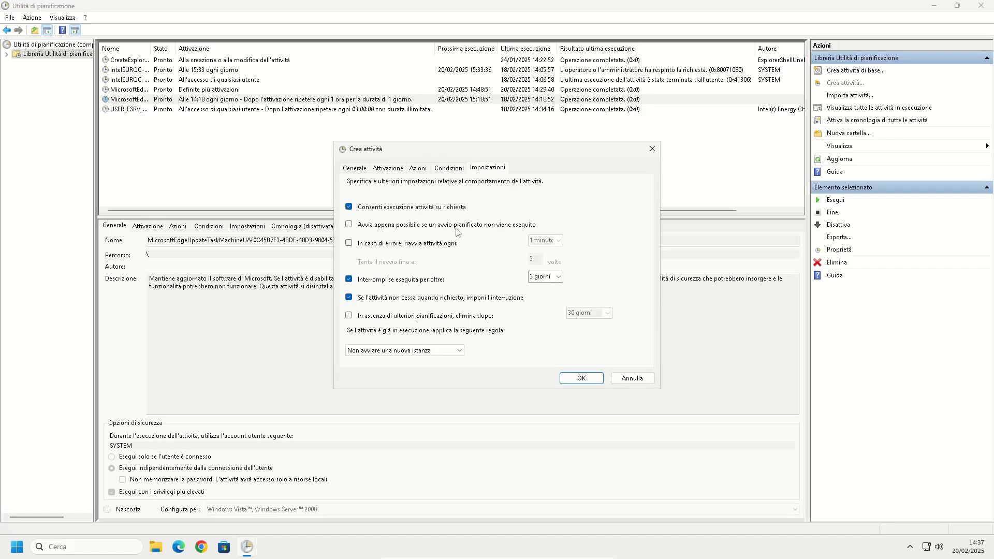
pyautogui.click(458, 354)
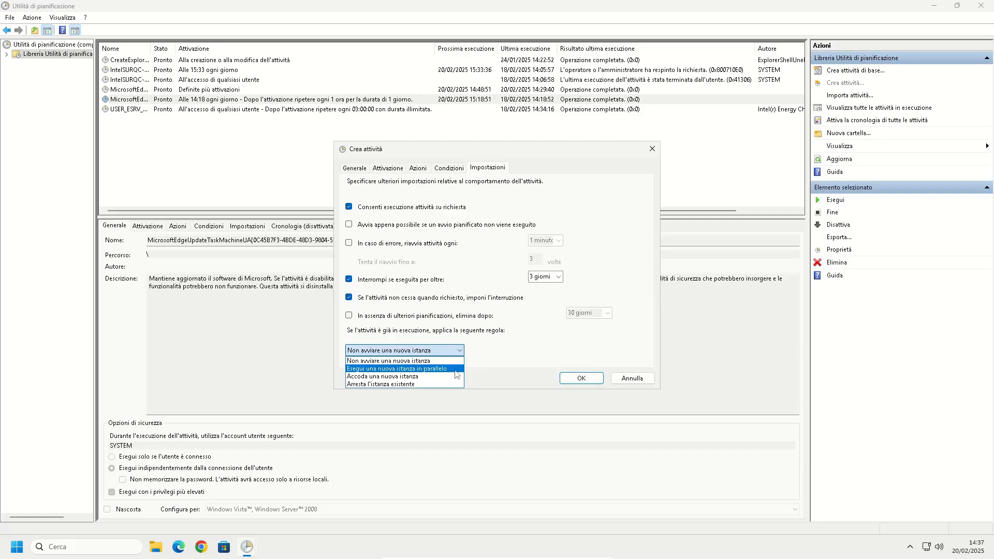
pyautogui.click(508, 359)
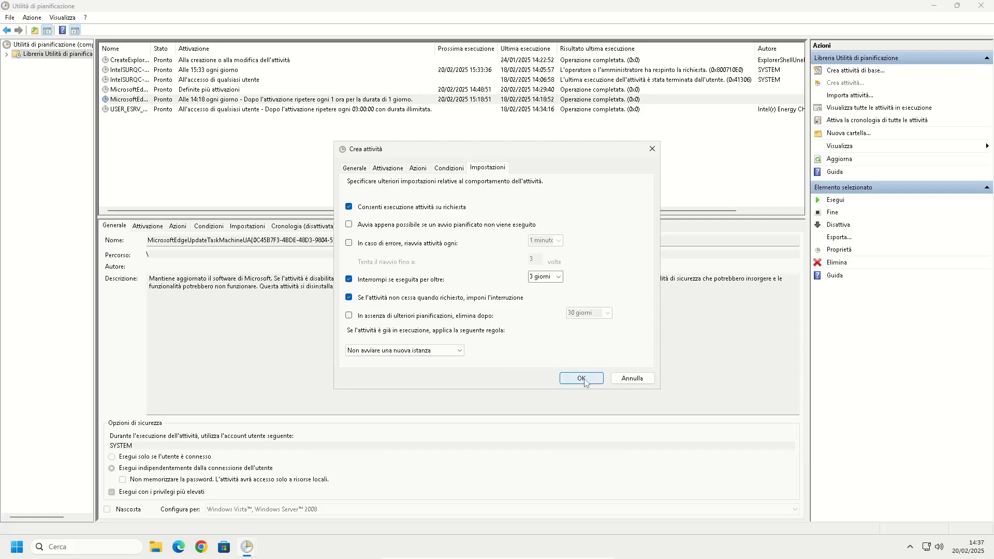
# Submit the new task and enter the password of the user account that will run it
pyautogui.click(582, 380)
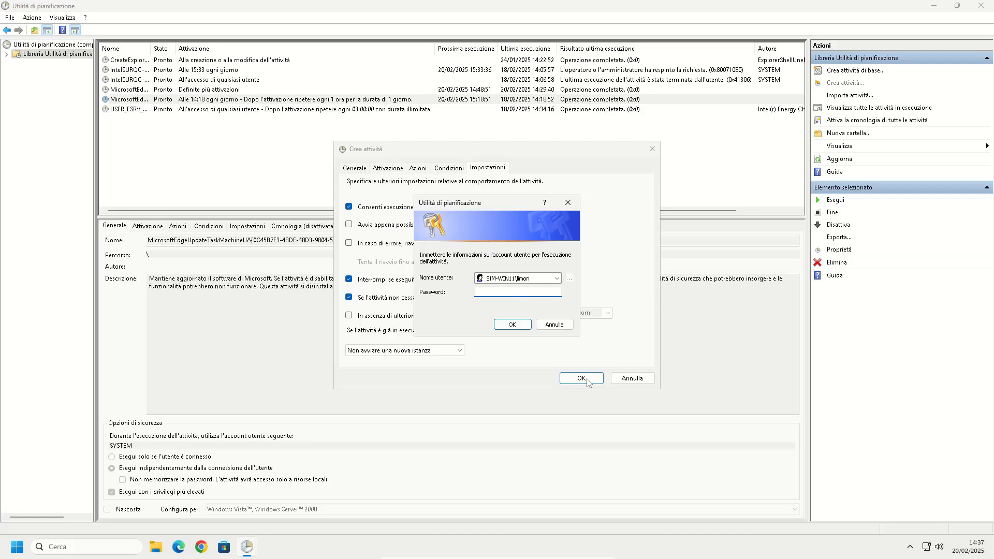
pyautogui.write('•••••')
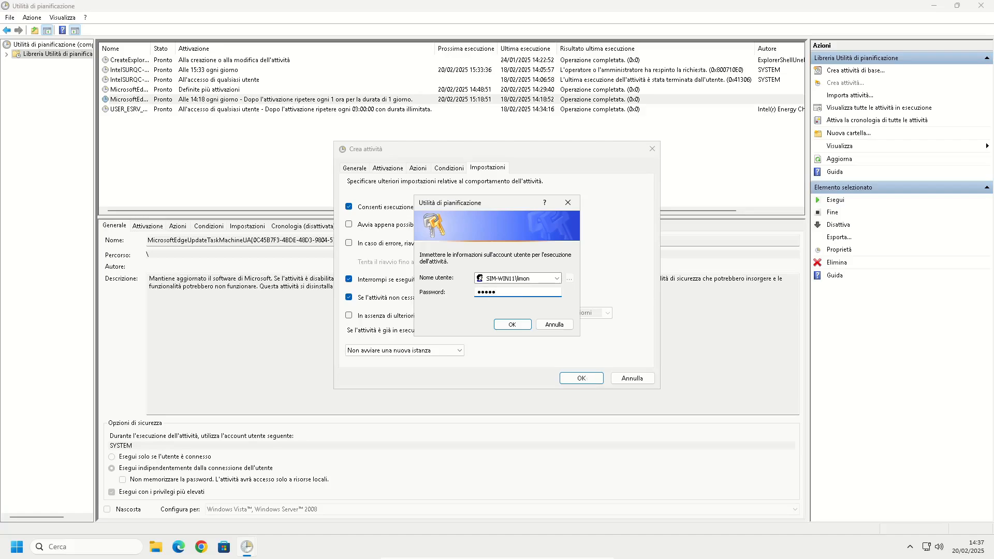